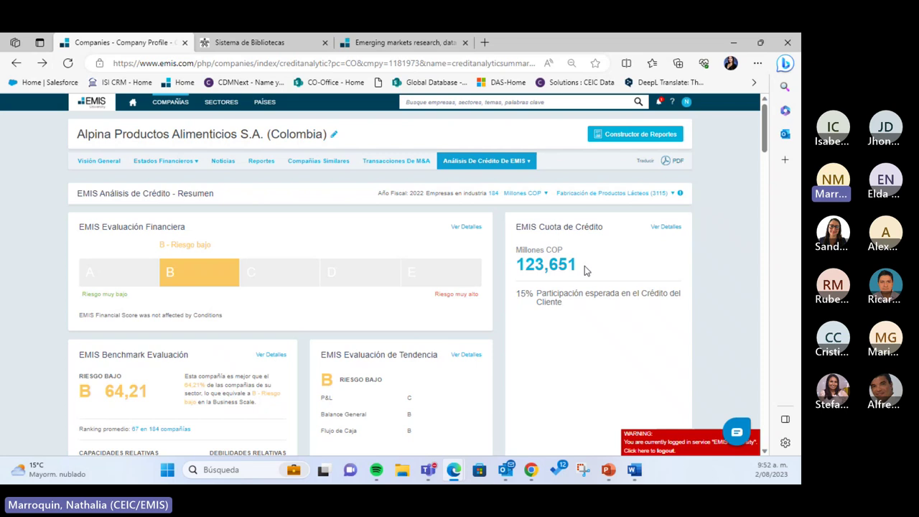
mouse_move(482, 166)
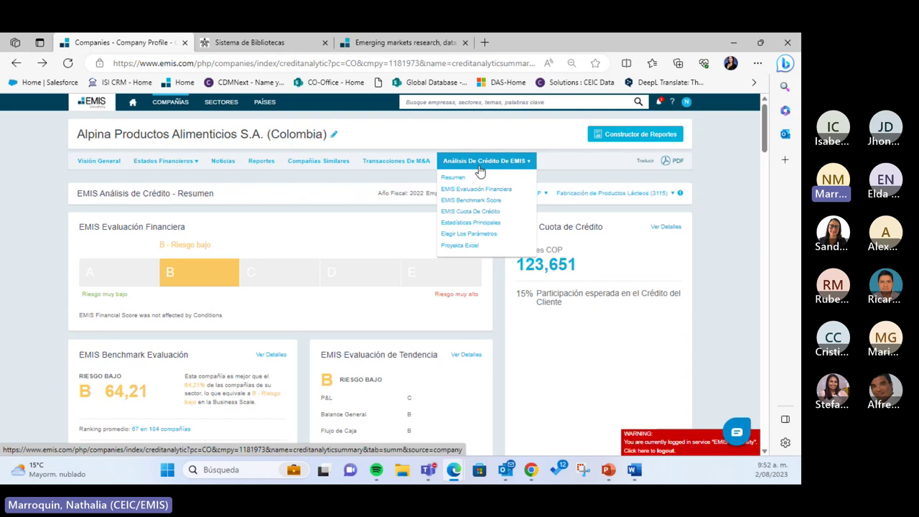
mouse_move(186, 178)
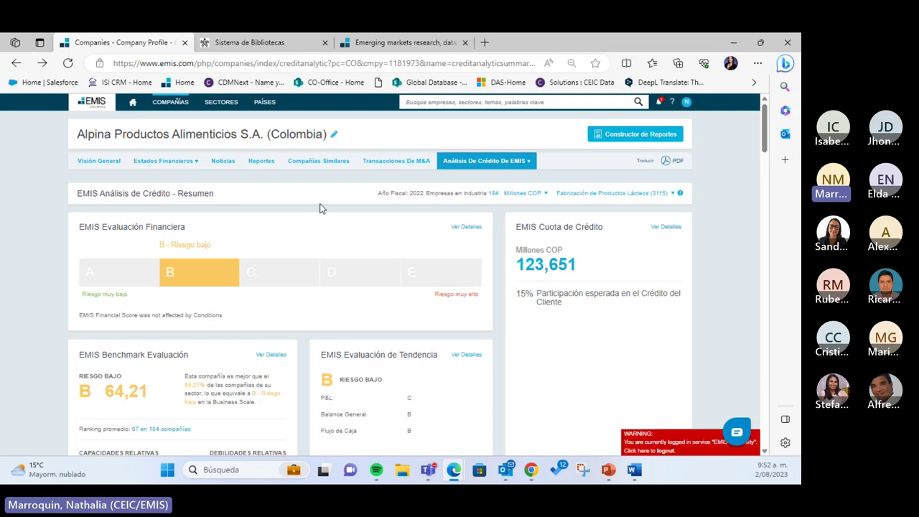
click(629, 137)
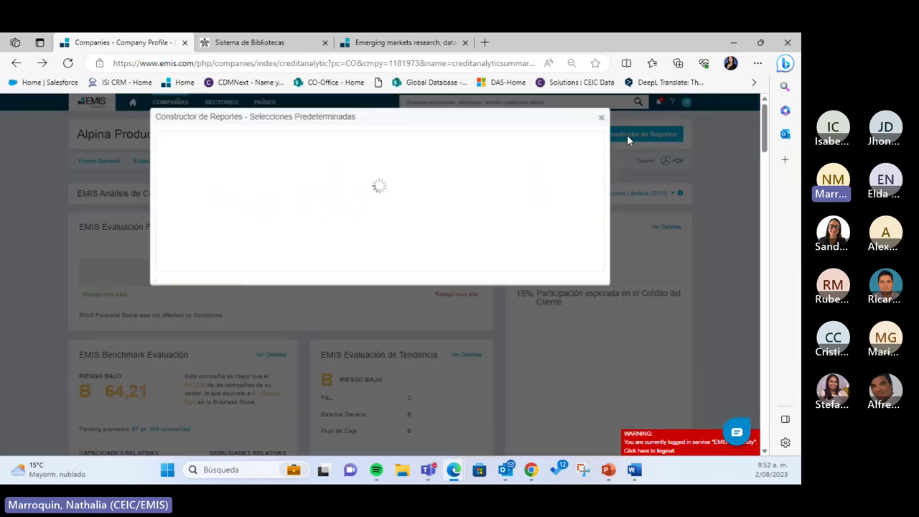
click(600, 122)
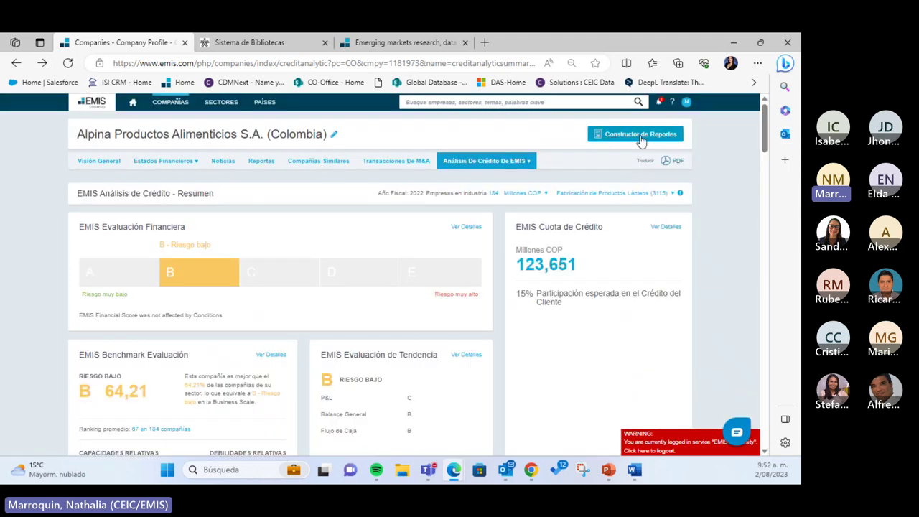
Step: Open the report builder and limit the company summary to contact information, NAICS classification, description, main executives, subsidiaries and similar companies
click(651, 141)
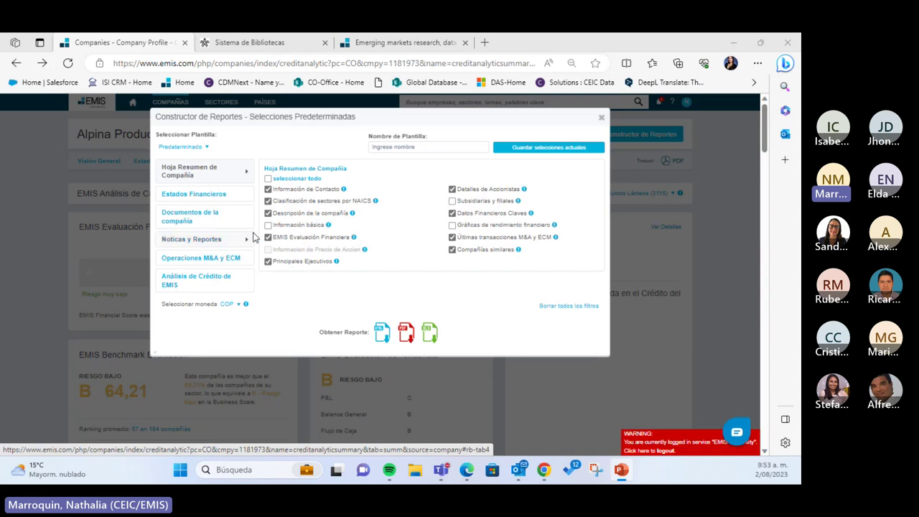
click(268, 179)
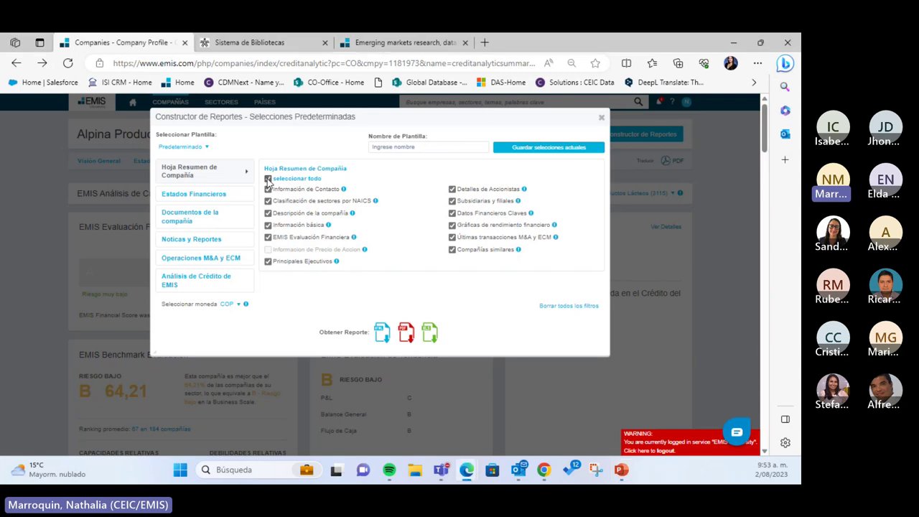
click(268, 179)
click(268, 179)
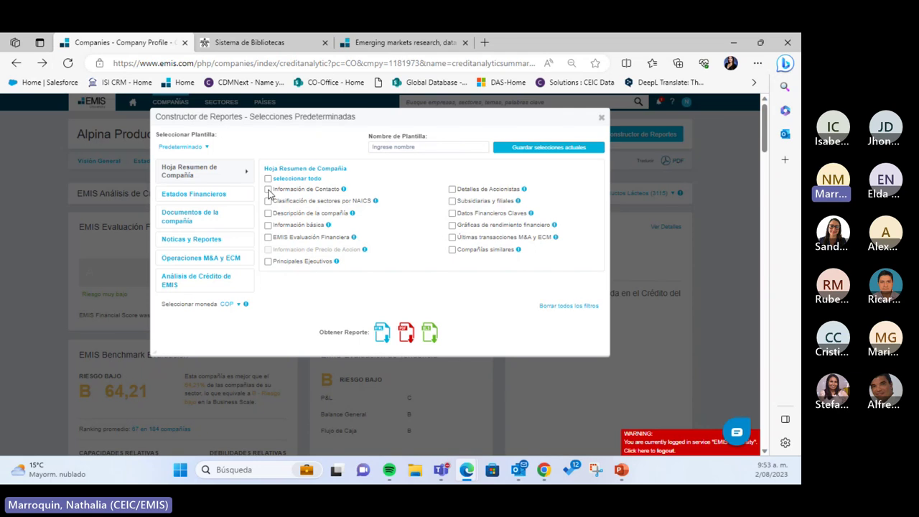
click(269, 189)
click(268, 213)
click(453, 250)
Step: Set the report's financial statements to Individual with the Plantilla EMIS Global template
click(181, 202)
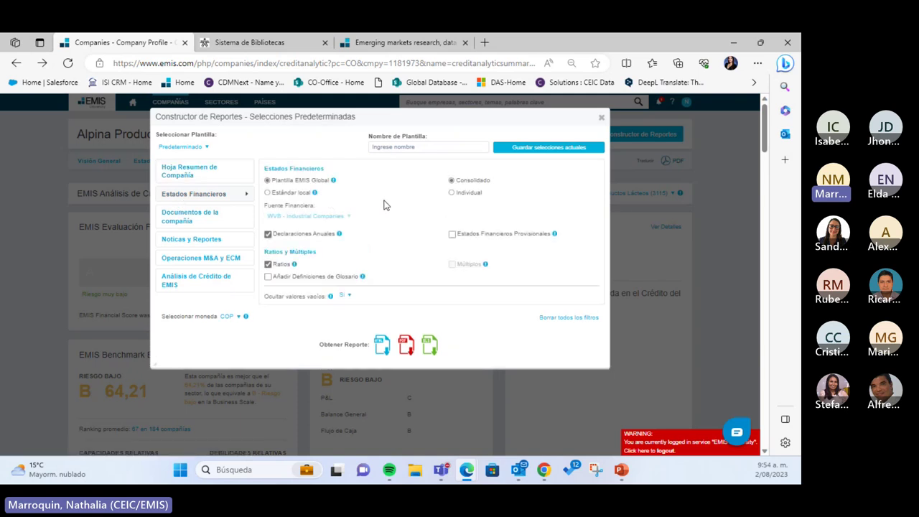
scroll(378, 211, down, 1)
scroll(378, 211, up, 1)
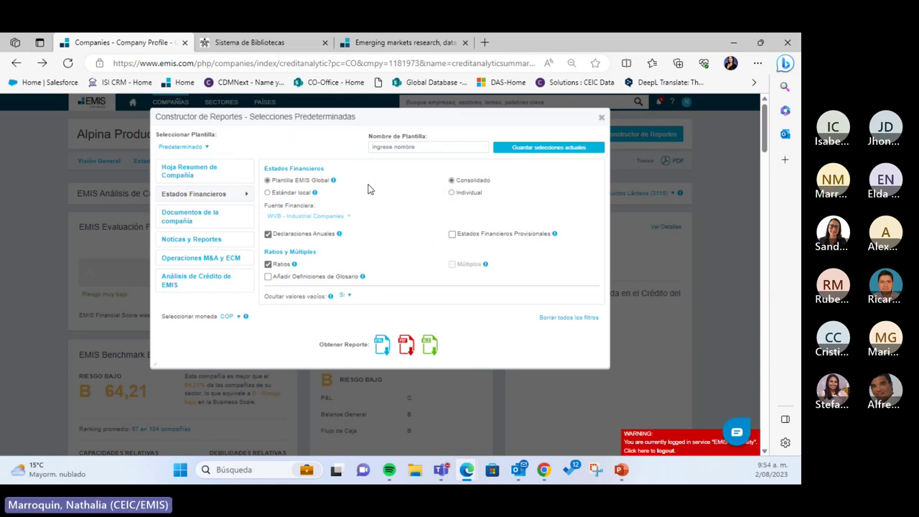
click(451, 194)
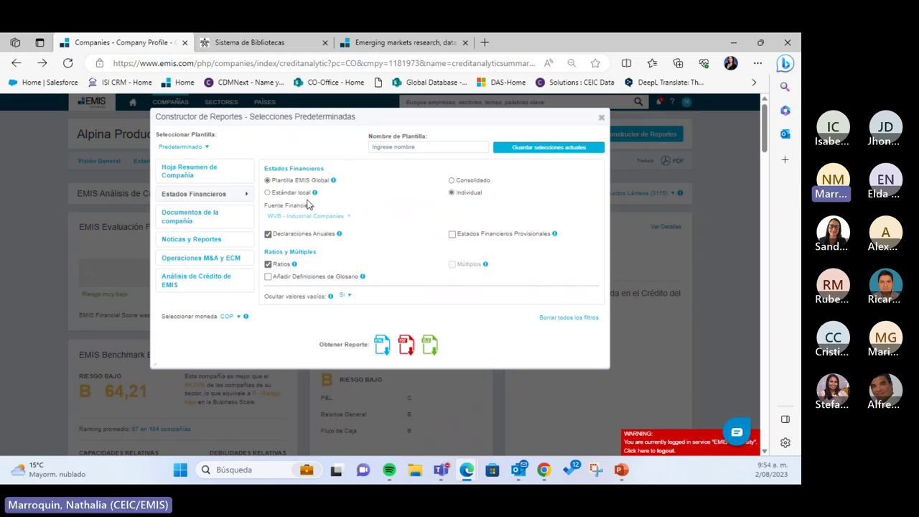
scroll(273, 151, down, 1)
click(267, 139)
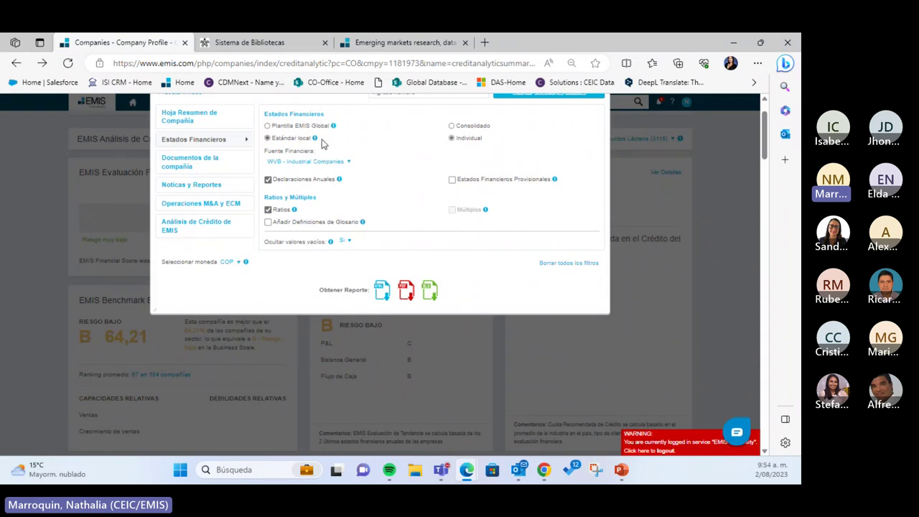
click(268, 126)
scroll(366, 194, down, 1)
scroll(445, 216, up, 1)
scroll(489, 229, up, 1)
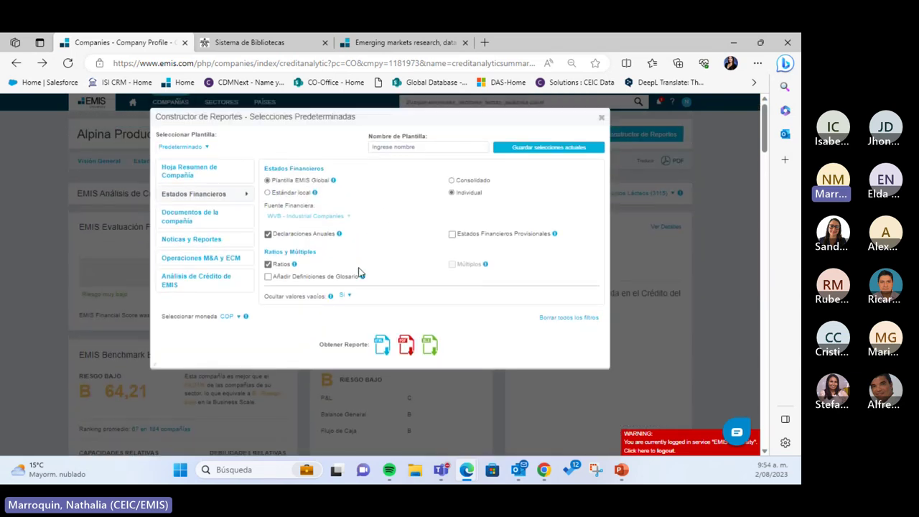
Step: Include the provisional financial statements in the report and add Datos Financieros Claves to the company summary
click(452, 235)
click(196, 178)
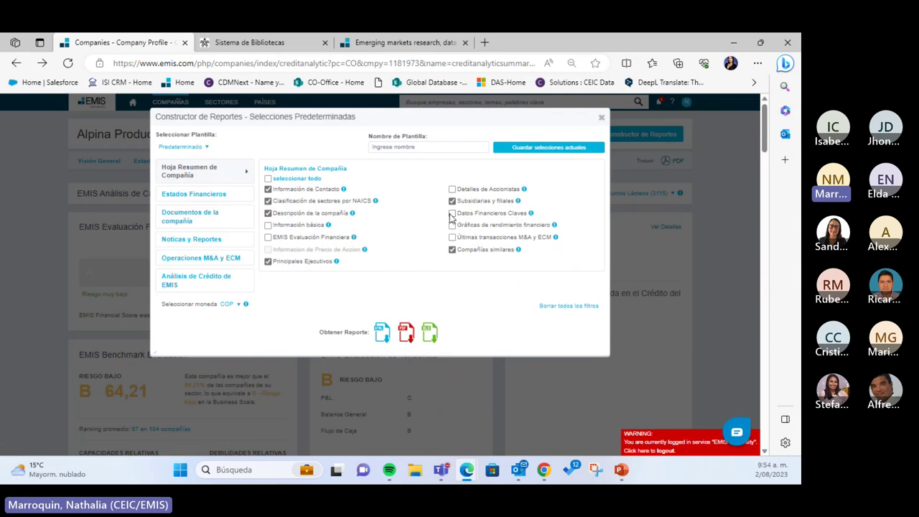
Step: Include the annual financial documents and reports, and add Informes de no-corretaje to the news and reports section
click(216, 222)
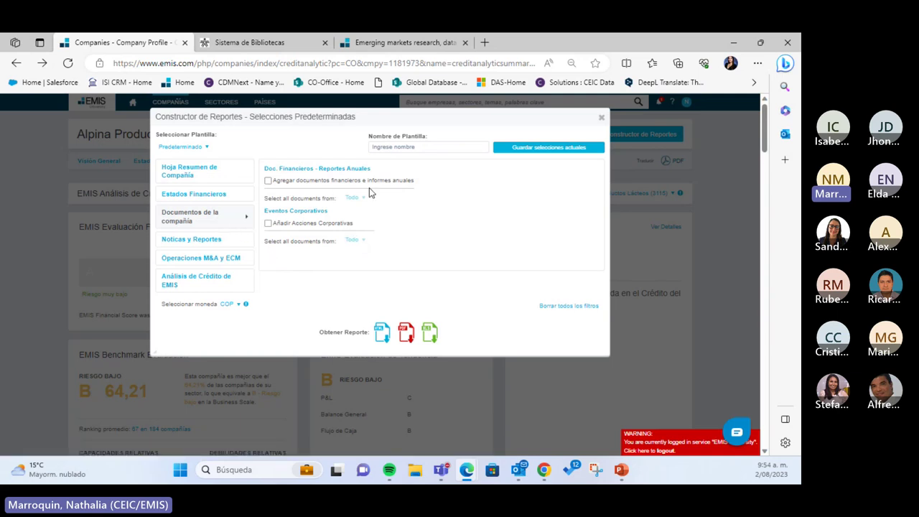
click(267, 180)
click(196, 242)
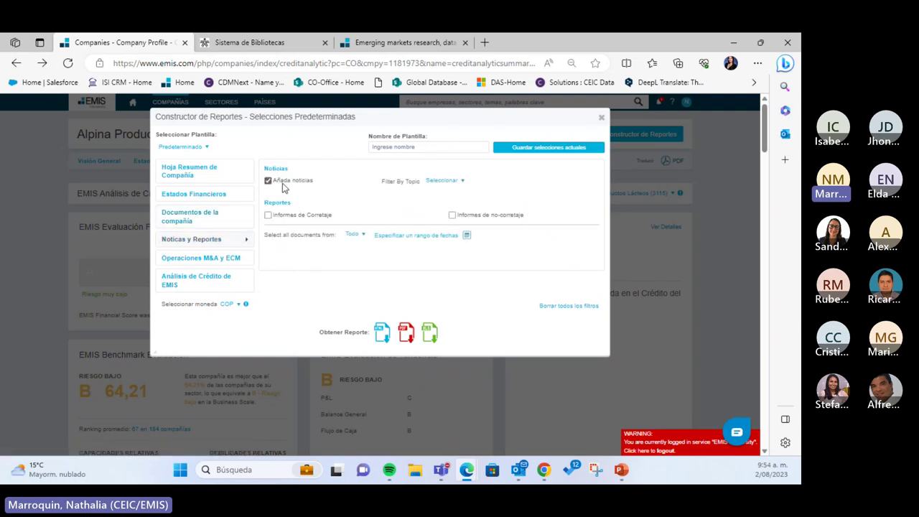
click(452, 215)
Step: Check the M&A, credit analysis and company summary selections, and generate the report in Excel format
click(173, 258)
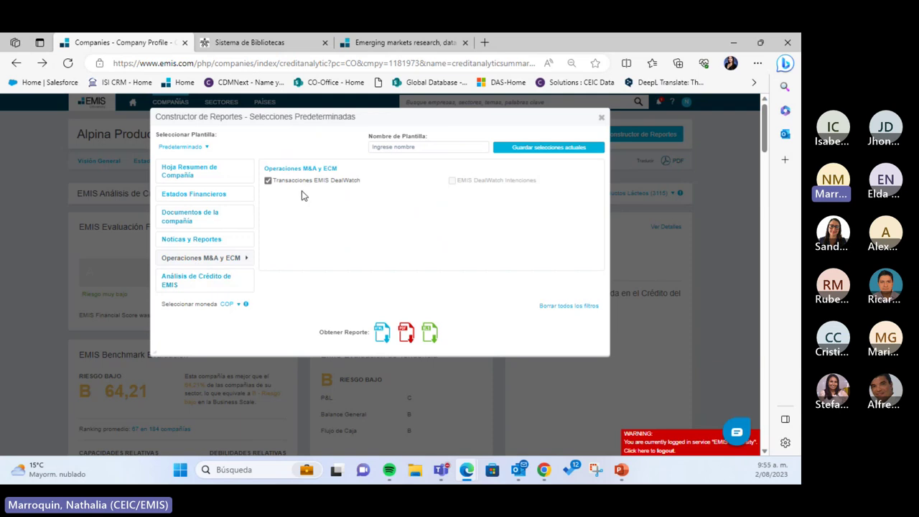
click(211, 282)
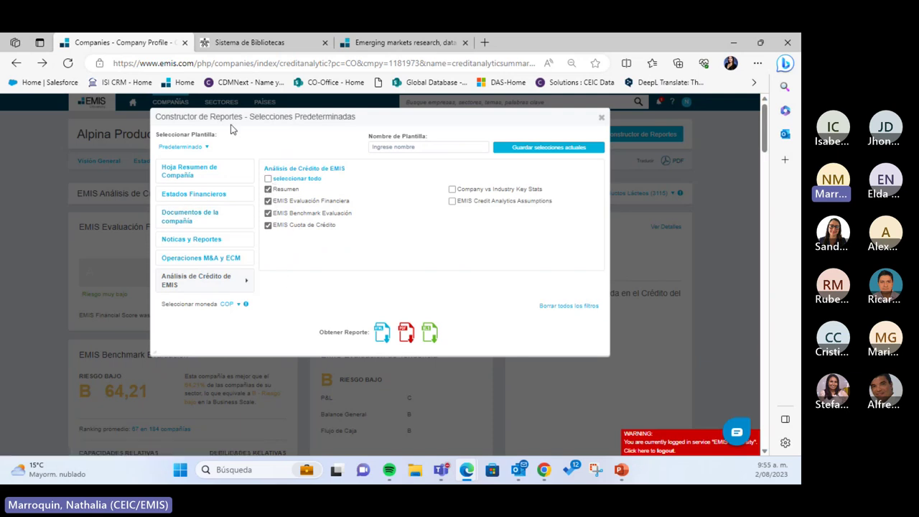
click(216, 176)
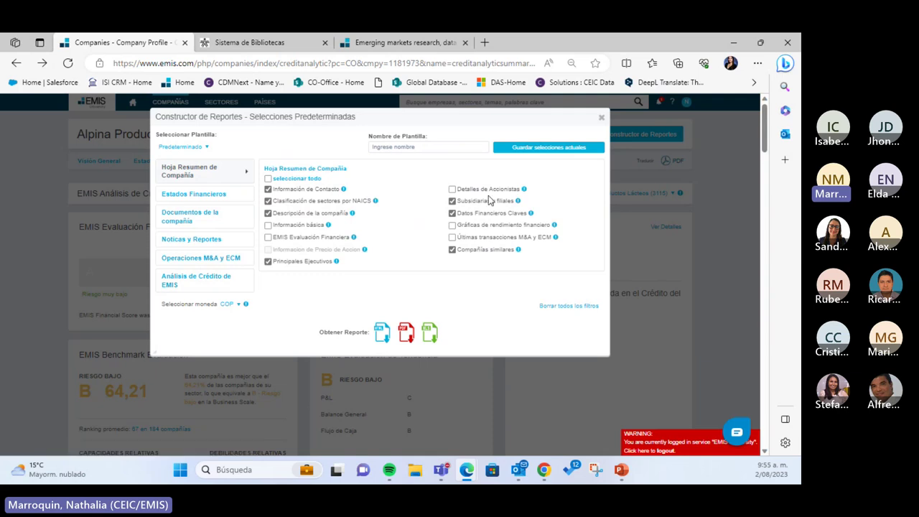
click(429, 334)
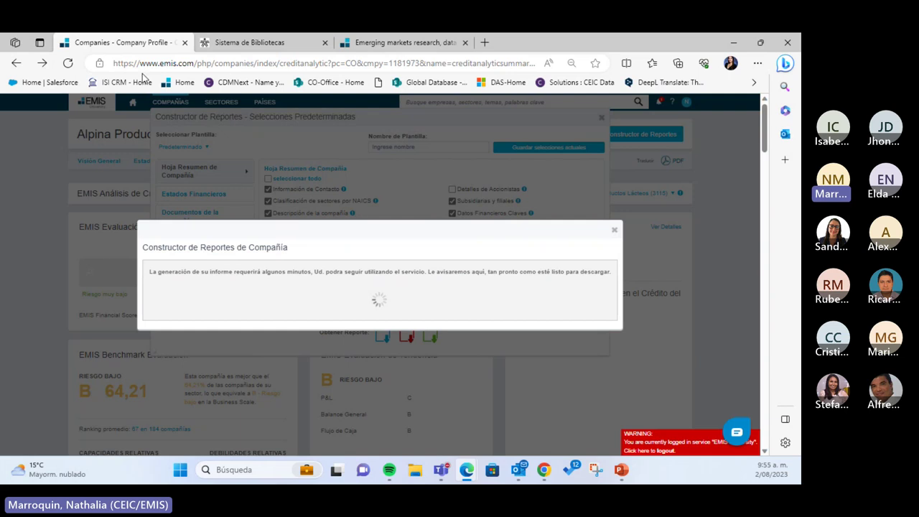
Step: Duplicate the company profile browser tab and return to the original one
right_click(122, 42)
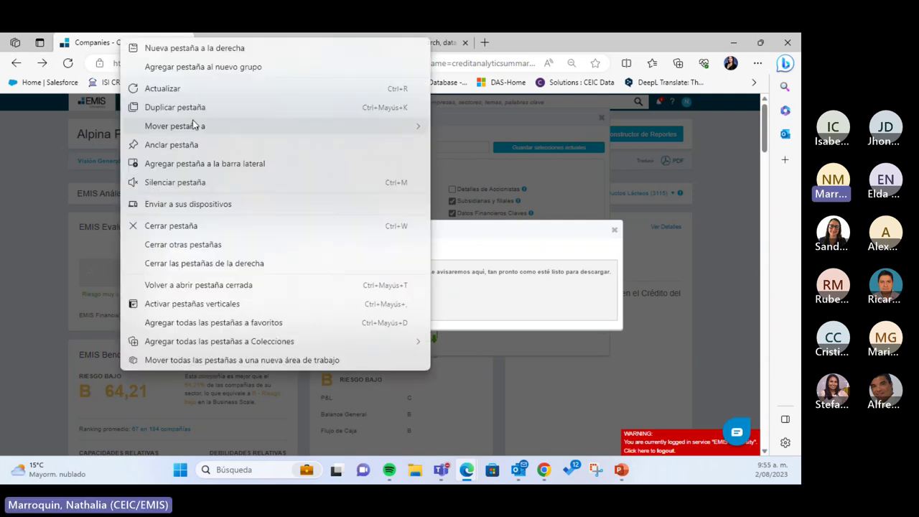
click(194, 110)
click(137, 47)
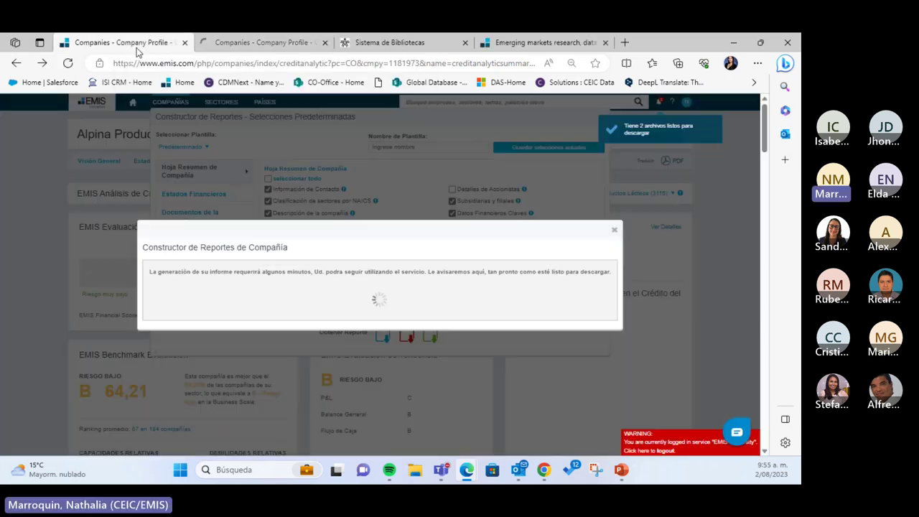
Step: Download the generated report, open 1181973_2023-08-02.xlsx in Excel and enable editing
click(676, 132)
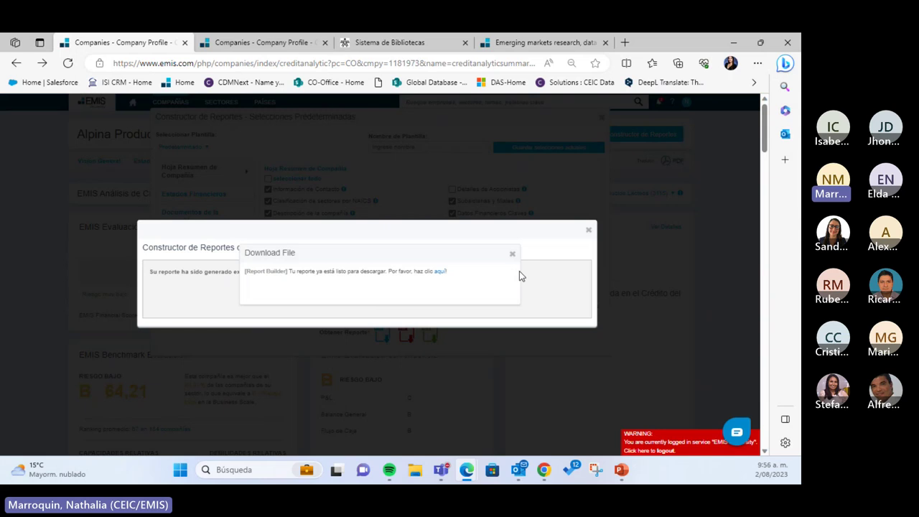
click(438, 273)
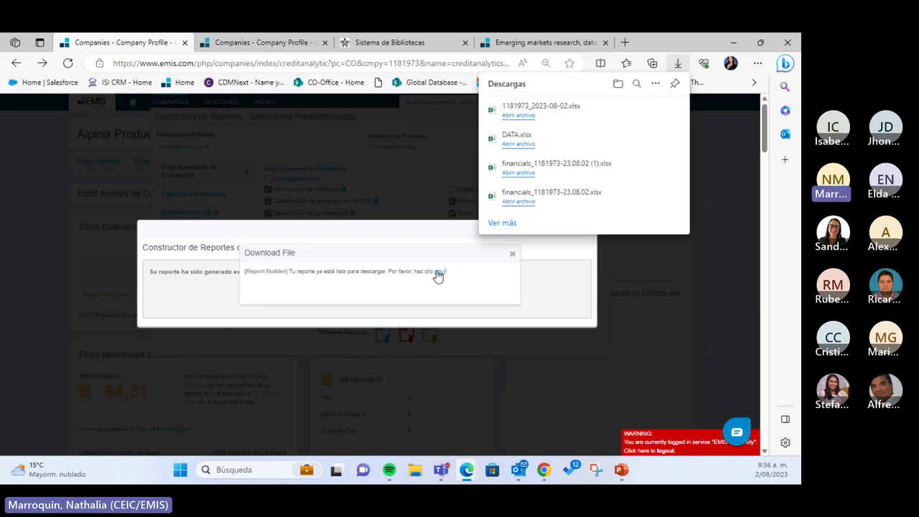
click(519, 115)
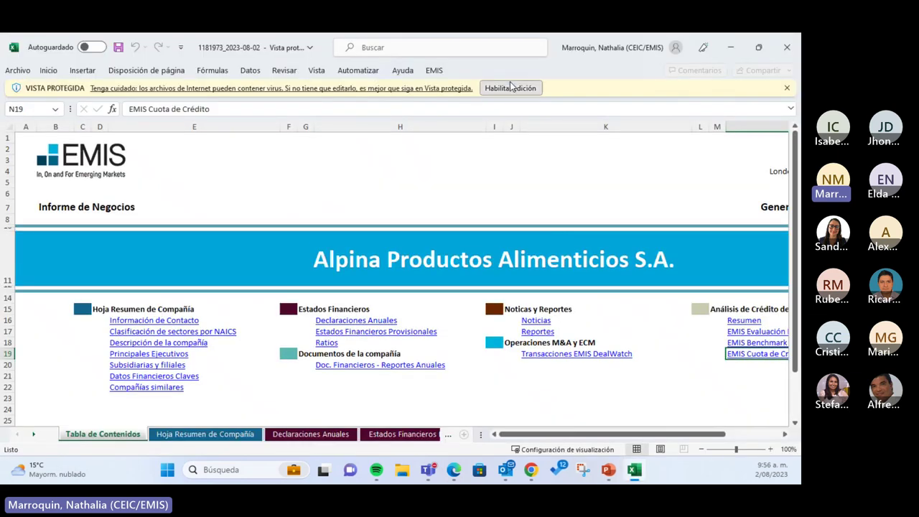
click(514, 89)
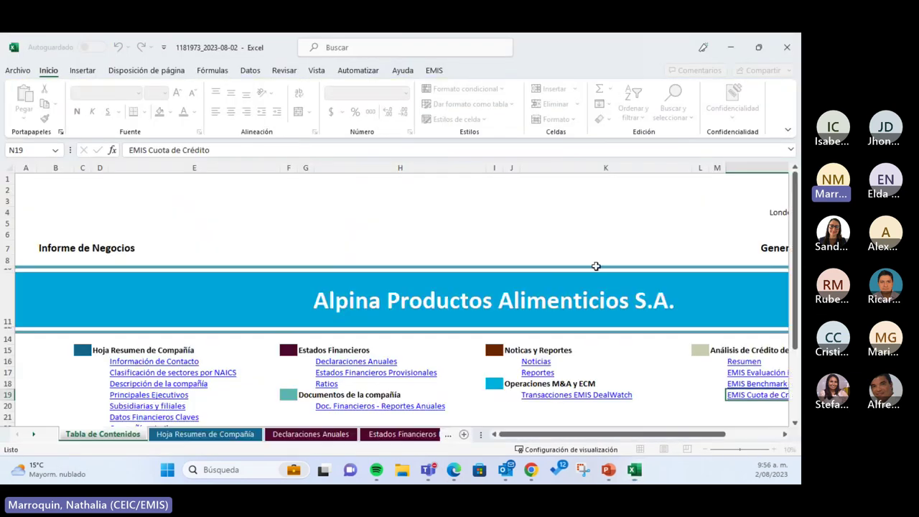
Step: Examine the section links listed in the report's Tabla de Contenidos sheet
click(615, 435)
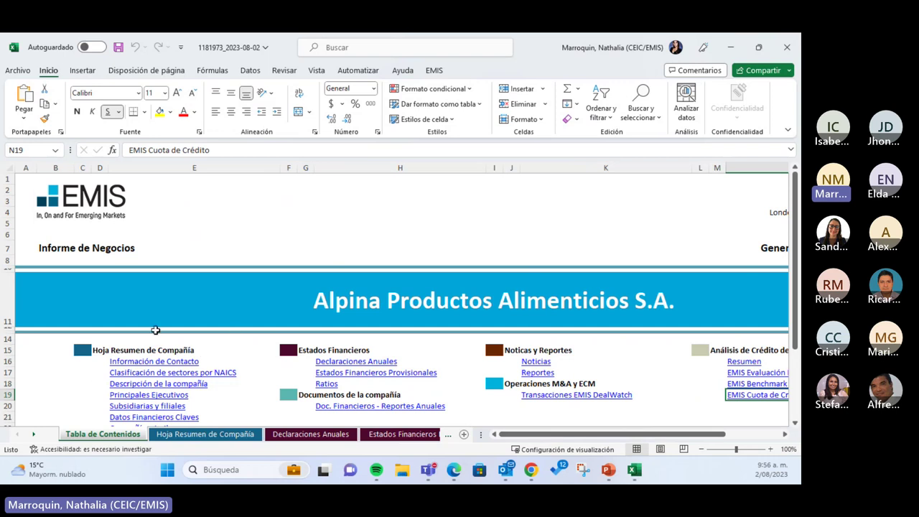
scroll(167, 295, down, 6)
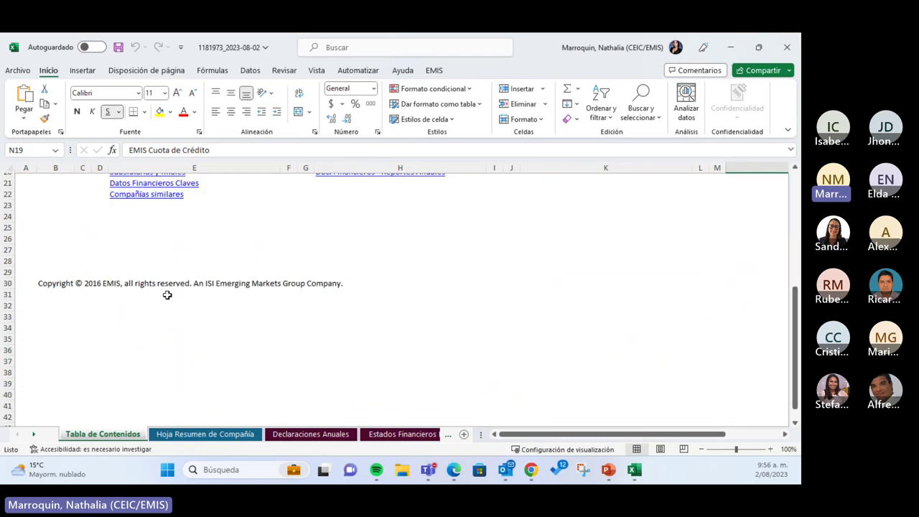
scroll(166, 294, up, 5)
scroll(179, 288, up, 2)
scroll(191, 281, down, 2)
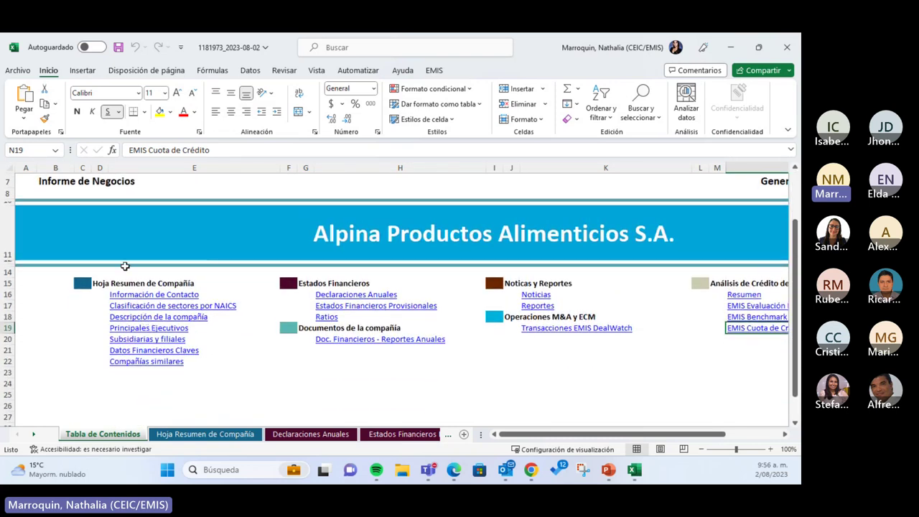
scroll(190, 313, down, 2)
scroll(166, 323, up, 3)
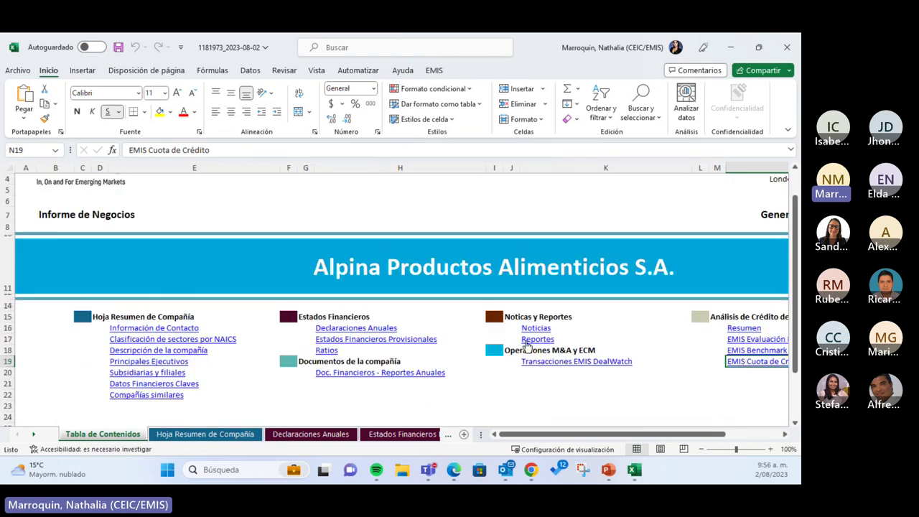
drag(546, 443, 569, 443)
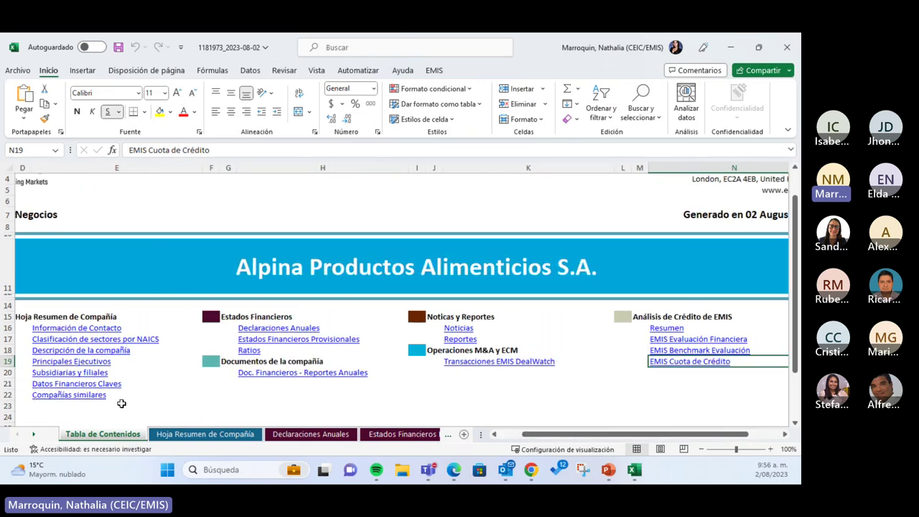
Step: Review the Hoja Resumen de Compañía sheet from the contact information down to the similar companies tables
click(201, 434)
scroll(218, 390, down, 5)
scroll(216, 390, up, 6)
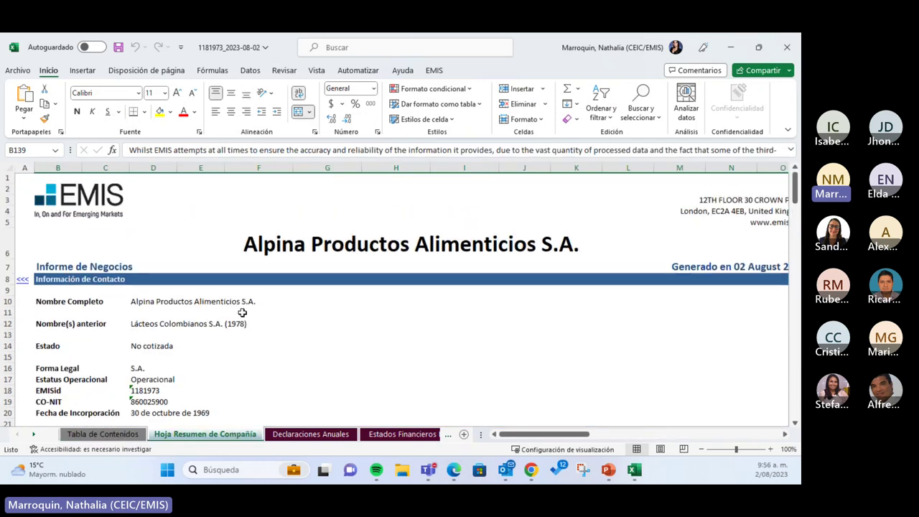
scroll(242, 313, down, 15)
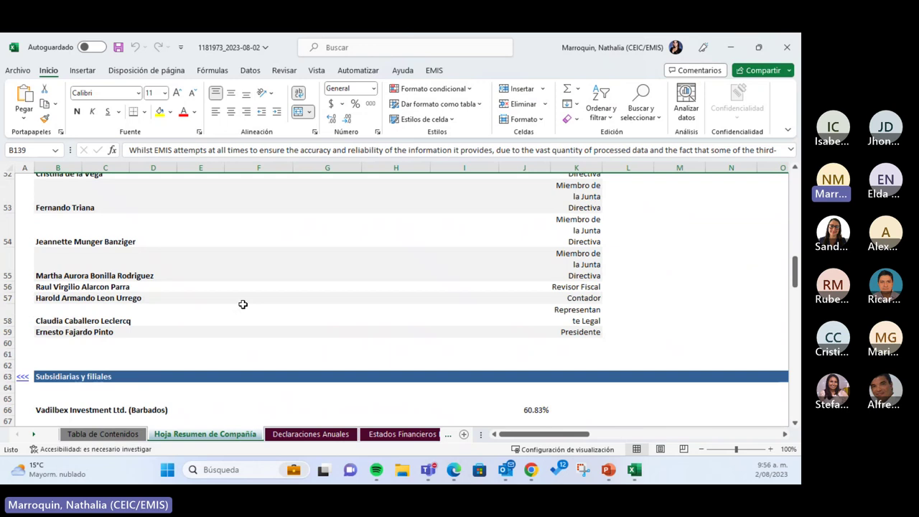
scroll(243, 305, down, 10)
scroll(243, 304, down, 3)
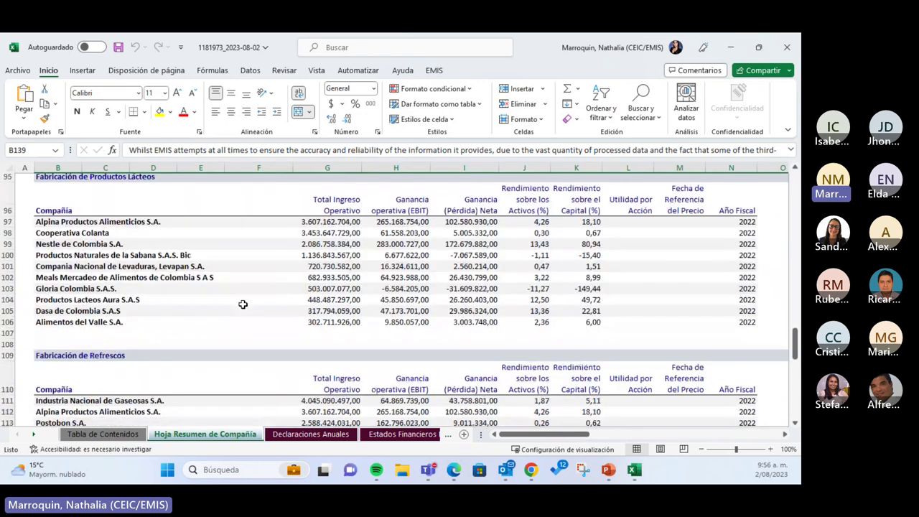
scroll(243, 304, down, 10)
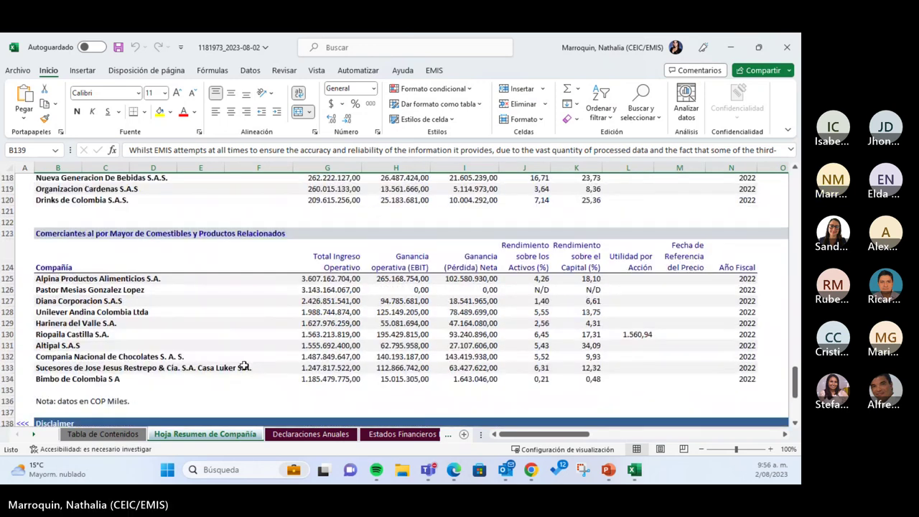
Step: Review the Declaraciones Anuales sheet from the report details through the income statement to the balance sheet
click(309, 434)
scroll(281, 303, down, 5)
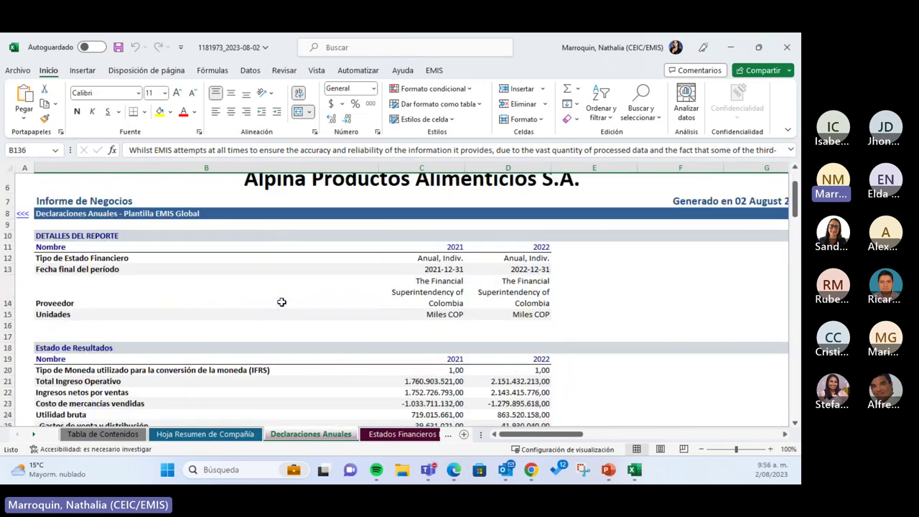
scroll(167, 286, down, 7)
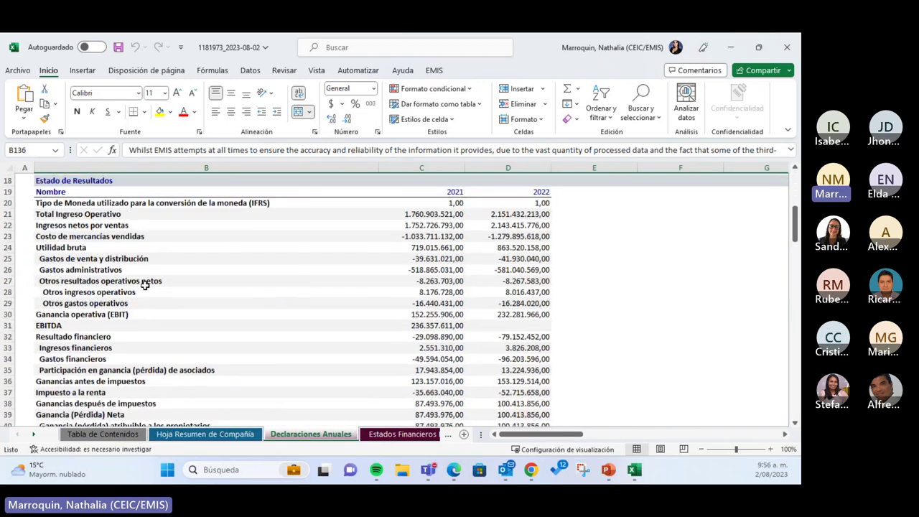
scroll(388, 384, down, 3)
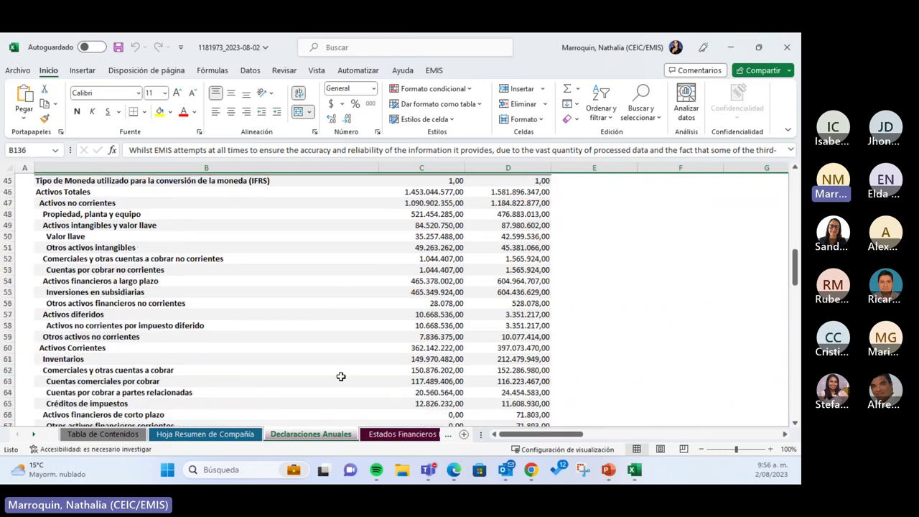
scroll(341, 376, down, 4)
Step: Review the Estados Financieros Provisionales sheet down to the Balance General section
click(382, 435)
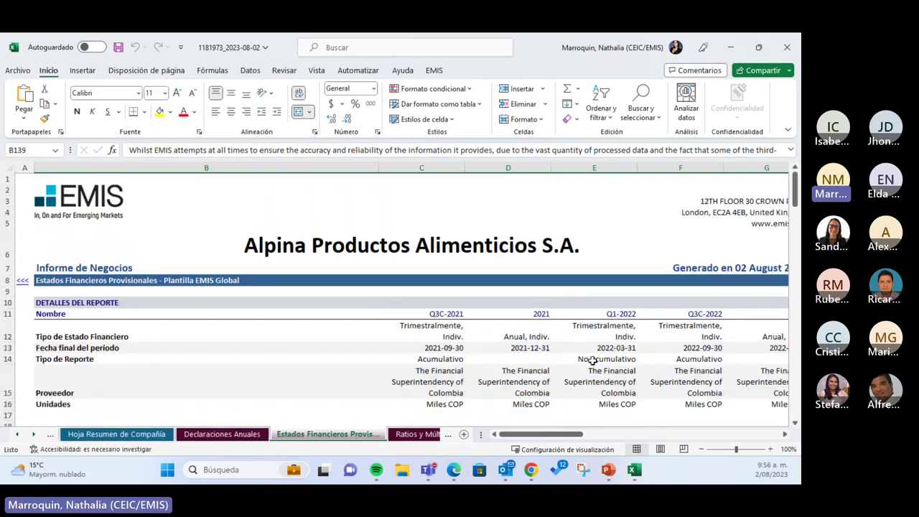
drag(517, 435, 486, 436)
scroll(387, 352, down, 3)
scroll(387, 352, down, 8)
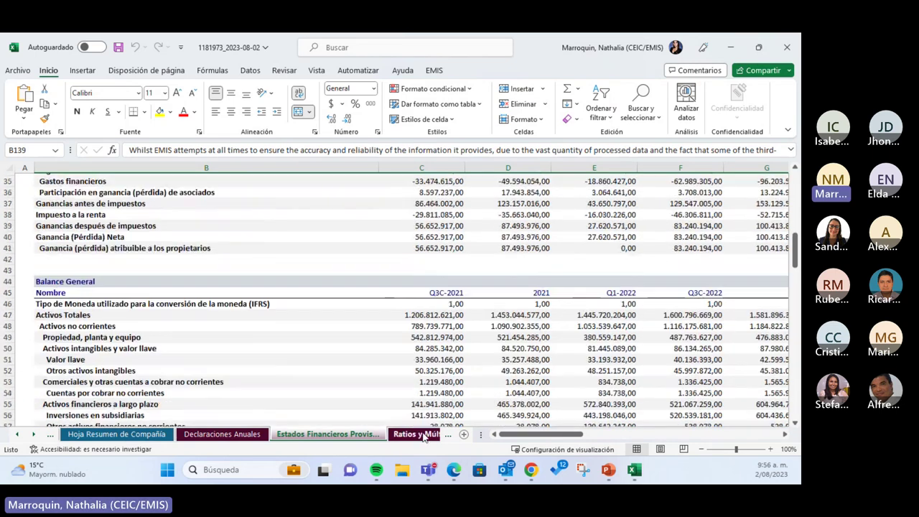
Step: View the Ratios y Múltiples sheet briefly and examine the report links listed in the Documentos de la compañía sheet
click(422, 434)
click(388, 435)
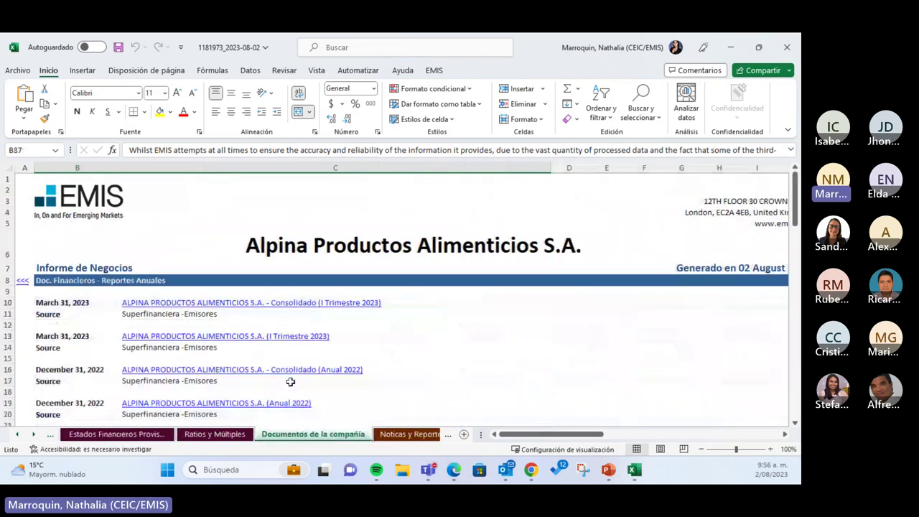
scroll(161, 304, down, 5)
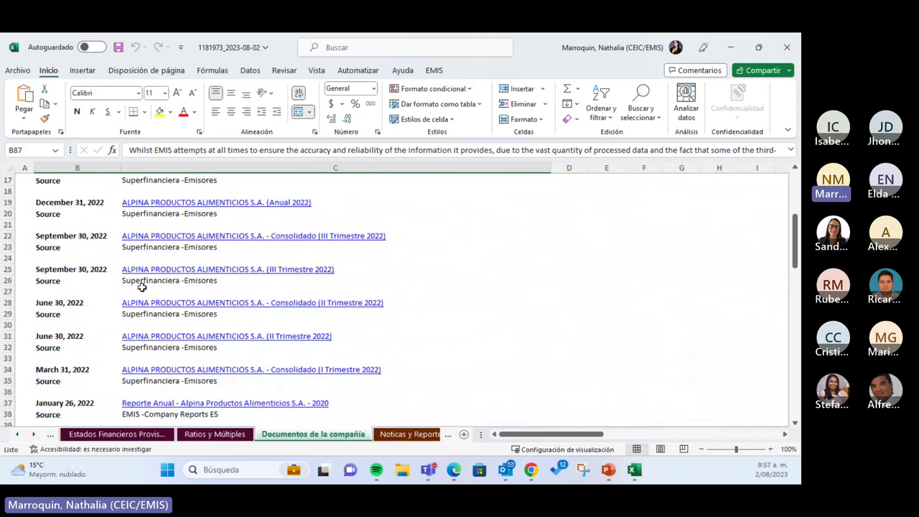
scroll(141, 286, up, 5)
Step: Examine the news headlines, sources and abstracts in the Noticas y Reportes sheet
key(ctrl+Page_Down)
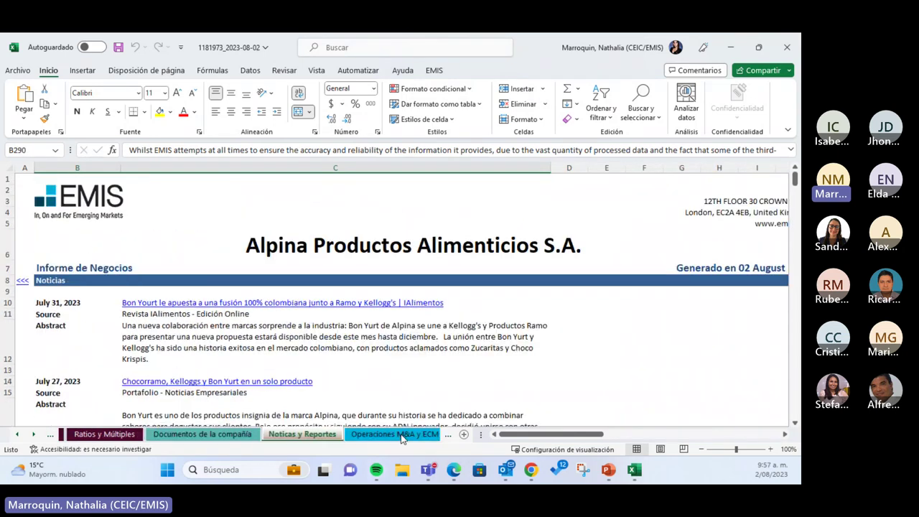
scroll(286, 291, down, 5)
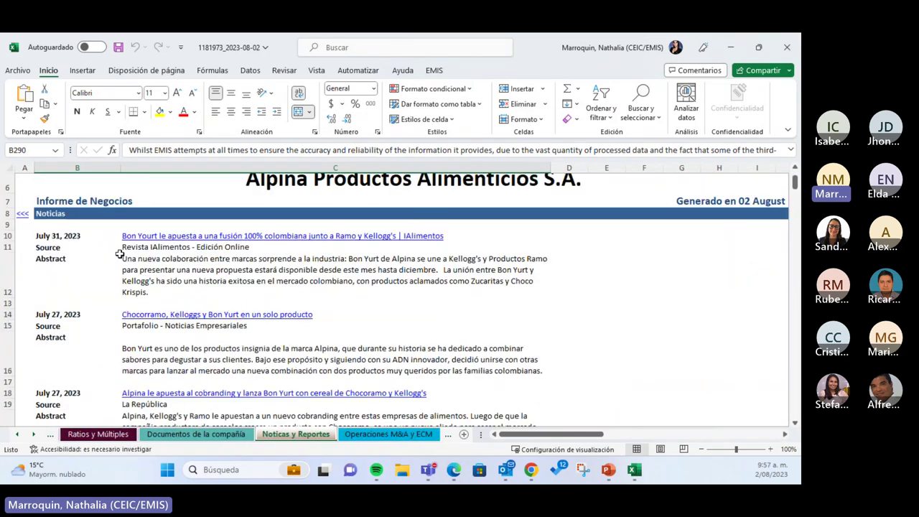
scroll(109, 264, down, 10)
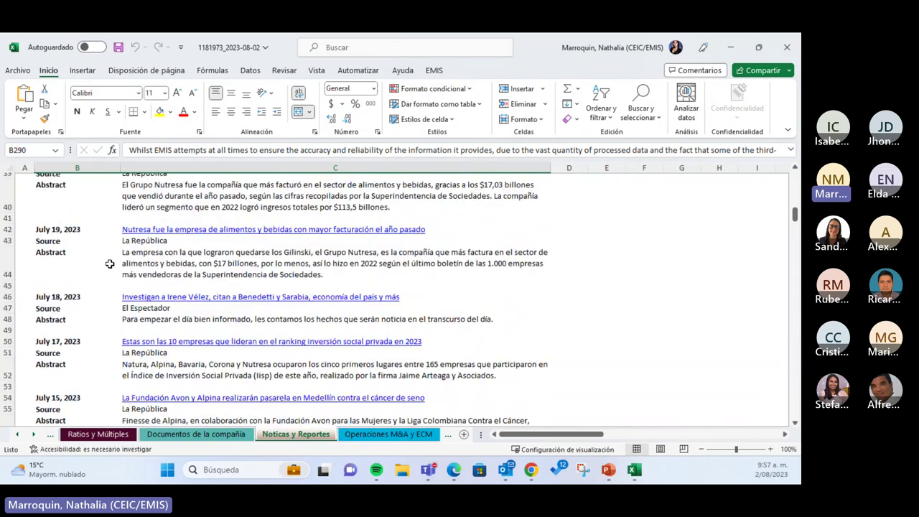
Step: Examine the EMIS DealWatch transactions table in the Operaciones M&A y ECM sheet
key(ctrl+Page_Down)
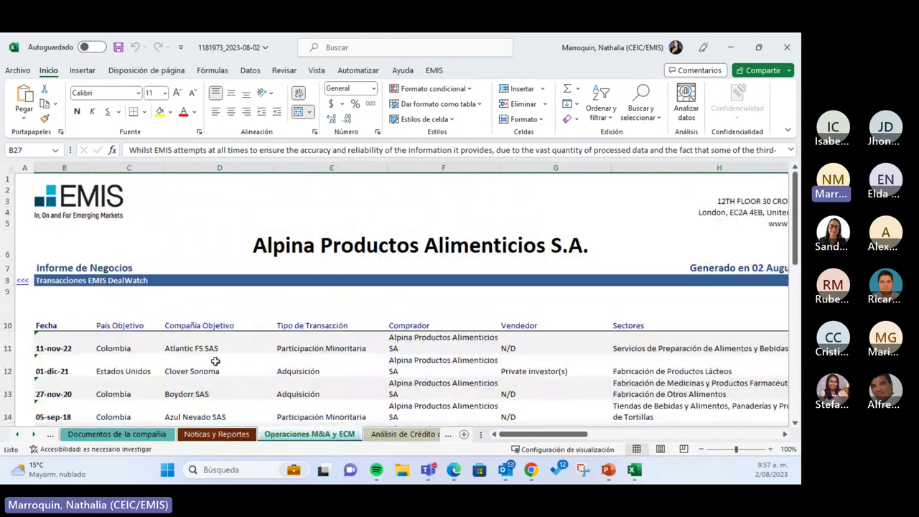
scroll(331, 320, down, 1)
scroll(370, 316, down, 2)
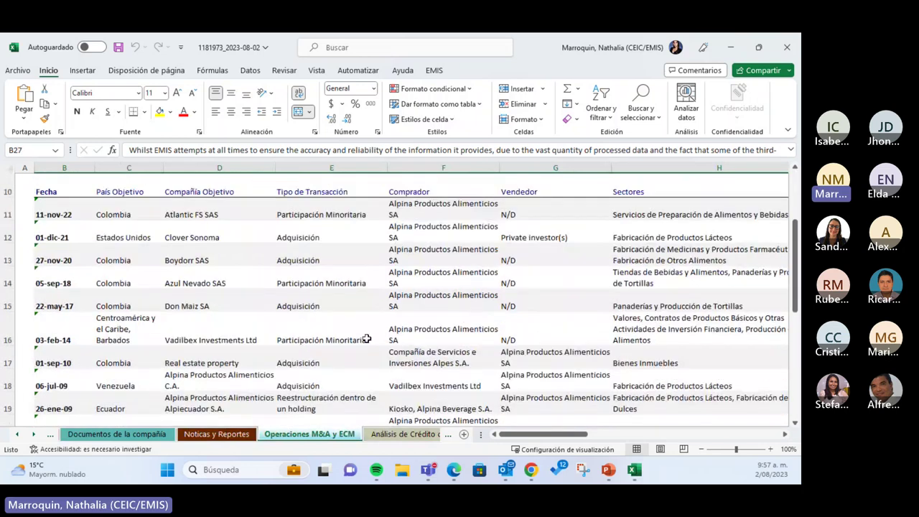
scroll(388, 359, up, 3)
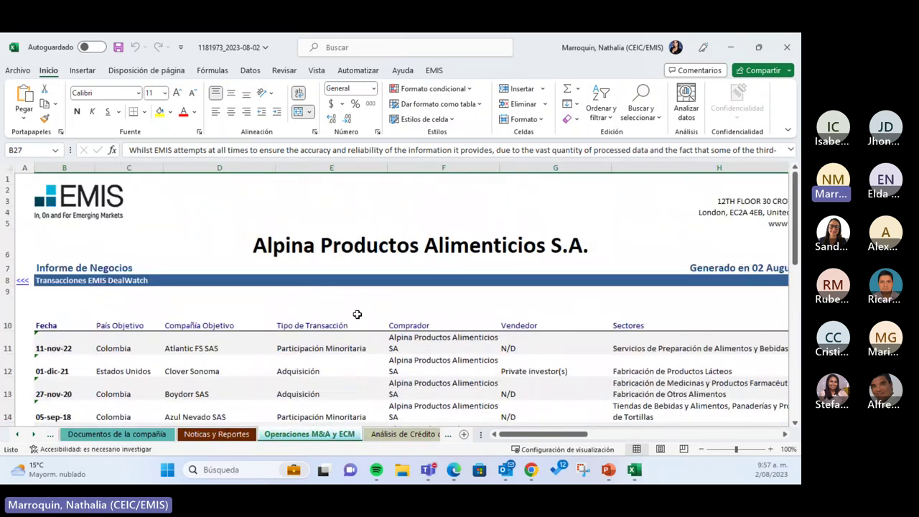
Step: View the Análisis de Crédito de EMIS sheet and go back through the preceding sheets of the workbook
click(408, 435)
click(196, 435)
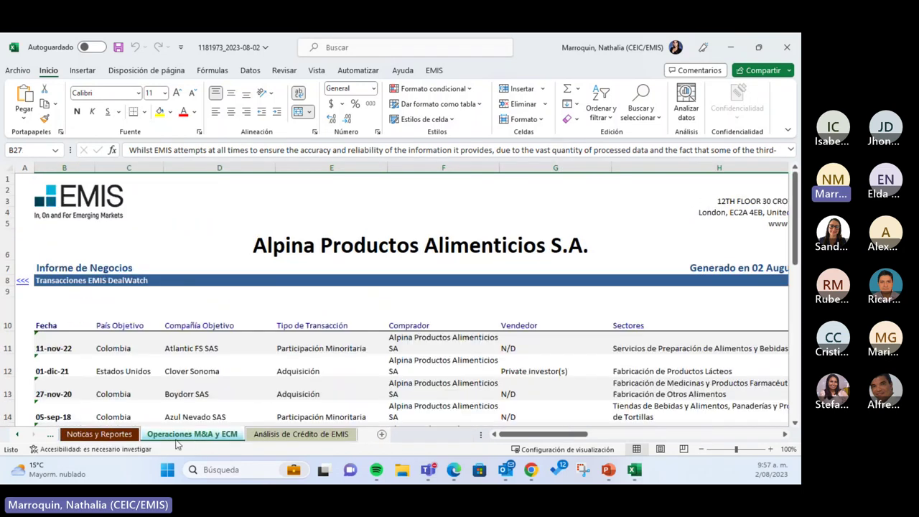
click(120, 437)
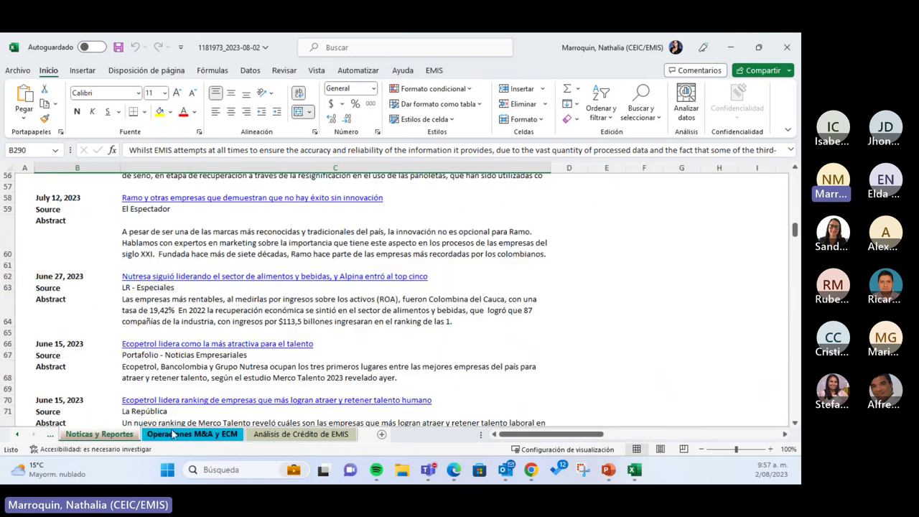
click(49, 436)
click(50, 436)
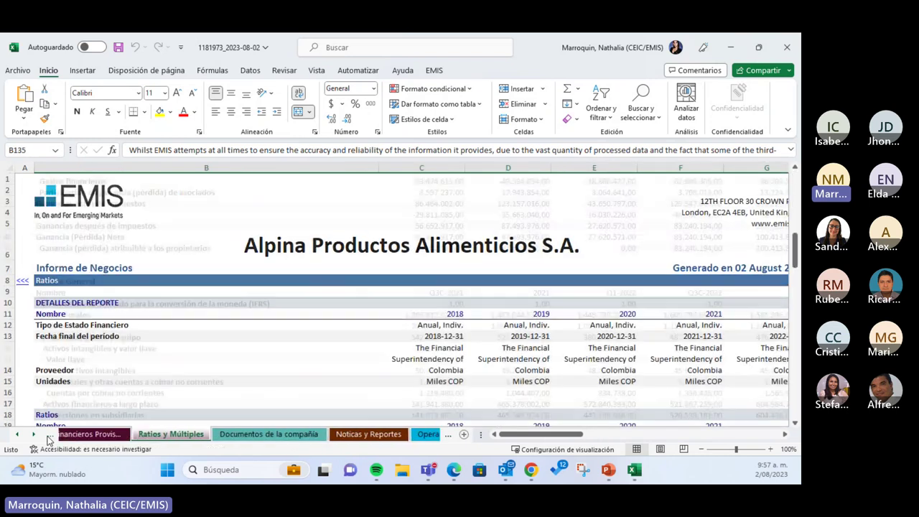
click(49, 436)
click(50, 436)
Step: Minimize the workbook to return to the EMIS page in Edge, and close the report download messages and the Constructor de Reportes
click(731, 45)
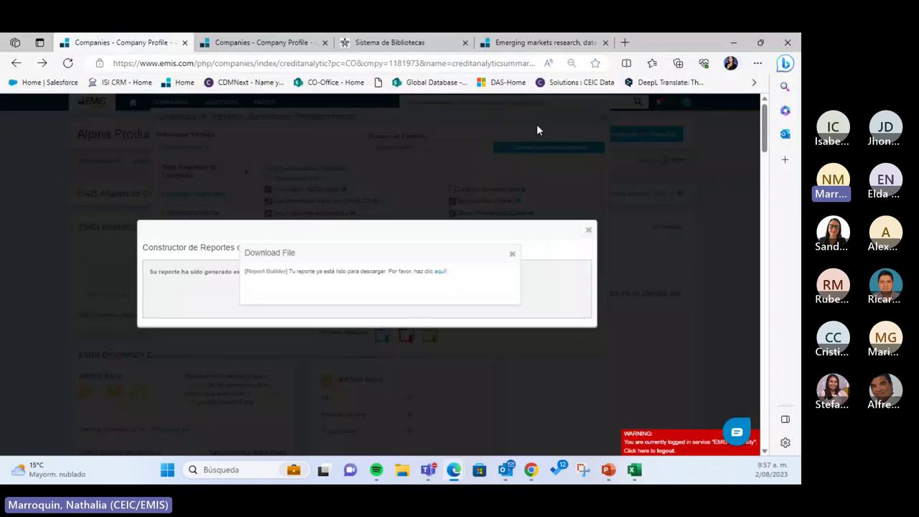
click(589, 231)
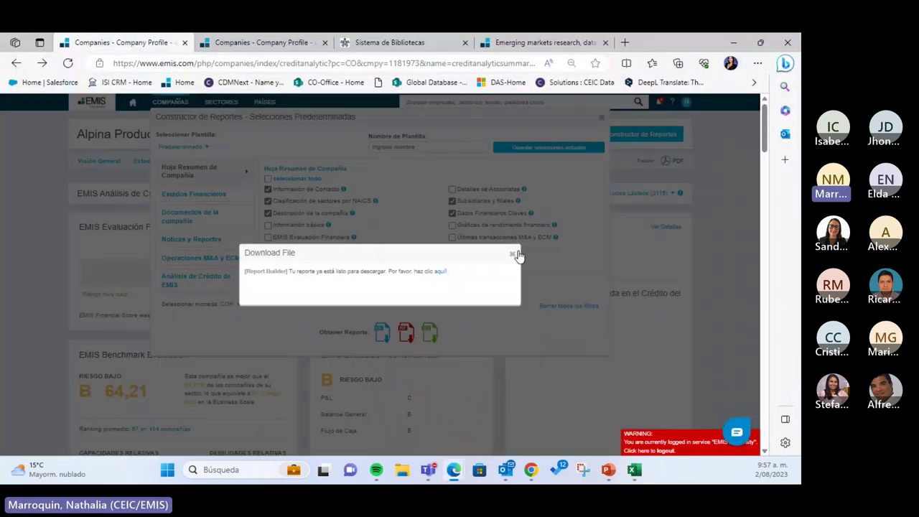
click(512, 253)
click(602, 117)
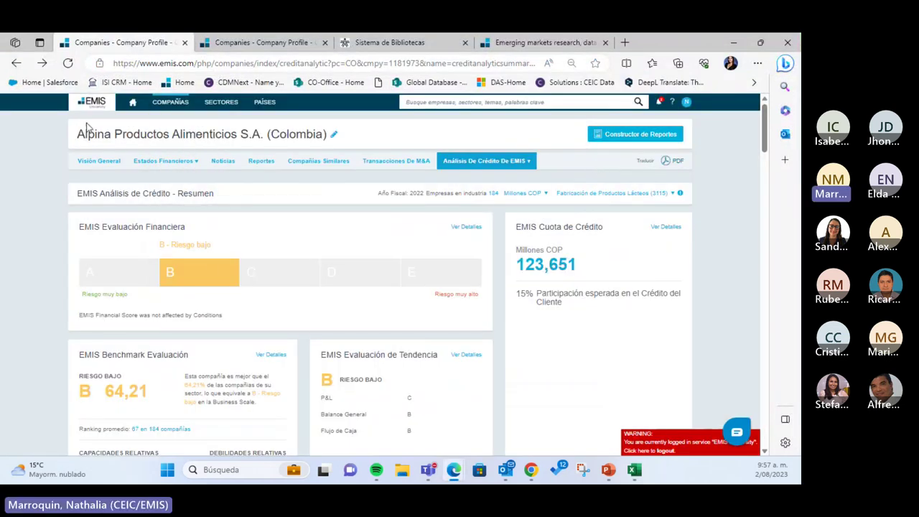